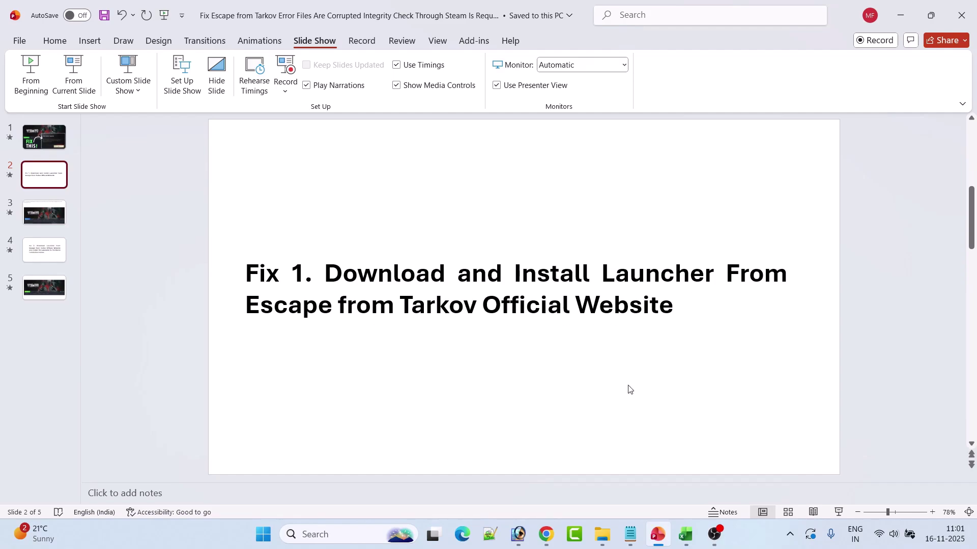
# Switch to Chrome's Google results for 'escape from Tarkov'
pyautogui.click(546, 534)
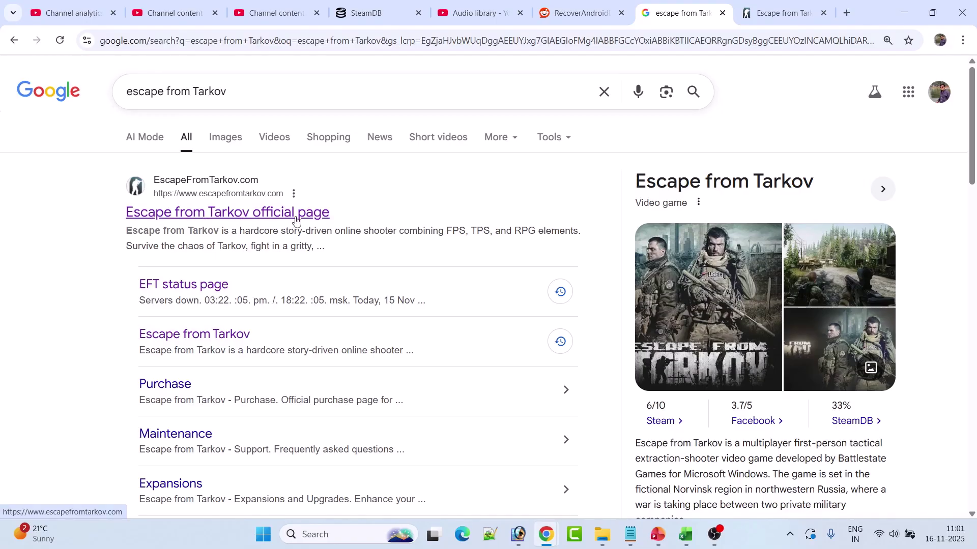
# Open the official Escape from Tarkov site, then go from its account profile to Settings
pyautogui.click(778, 12)
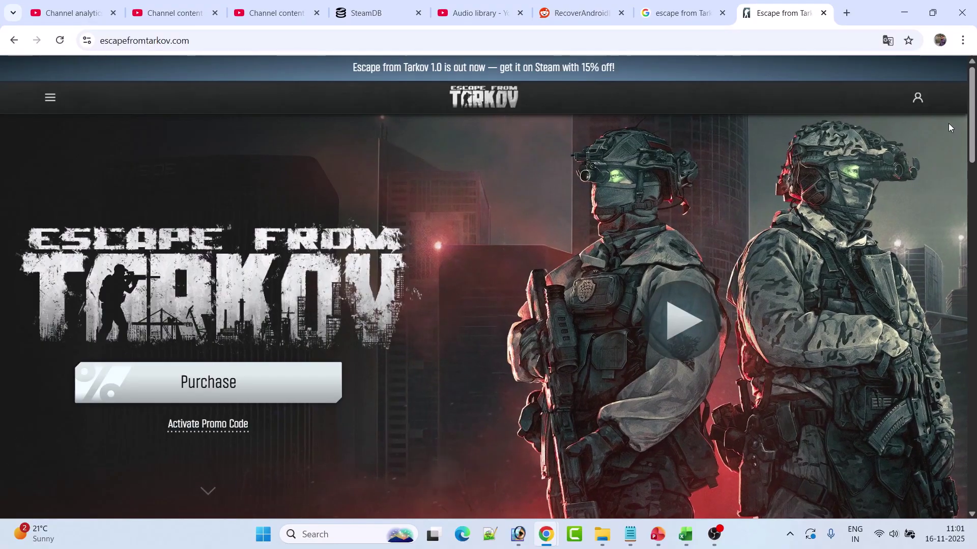
pyautogui.click(917, 98)
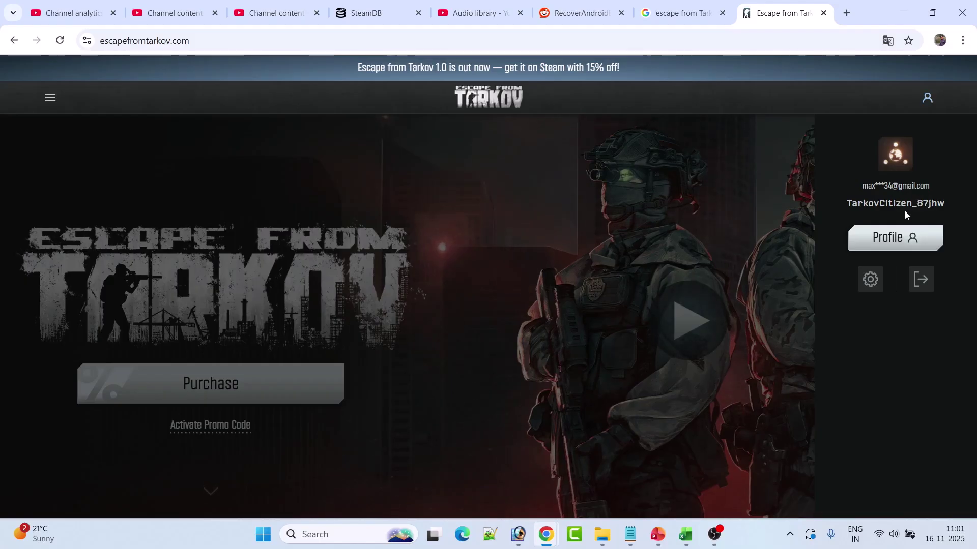
pyautogui.click(910, 240)
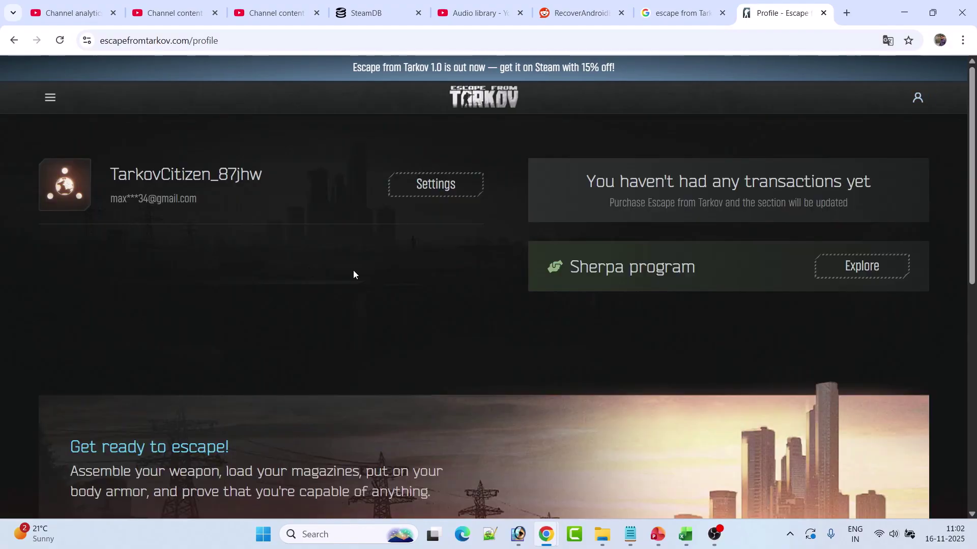
pyautogui.click(439, 196)
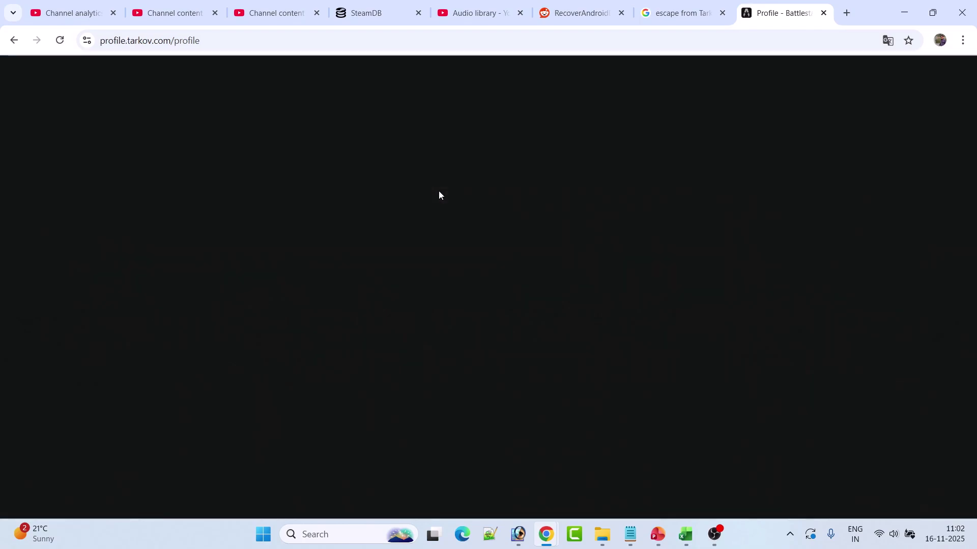
# Download BsgLauncher.14.7.0.4182.exe from Downloadable content and run the installer
pyautogui.scroll(-1, 52, 313)
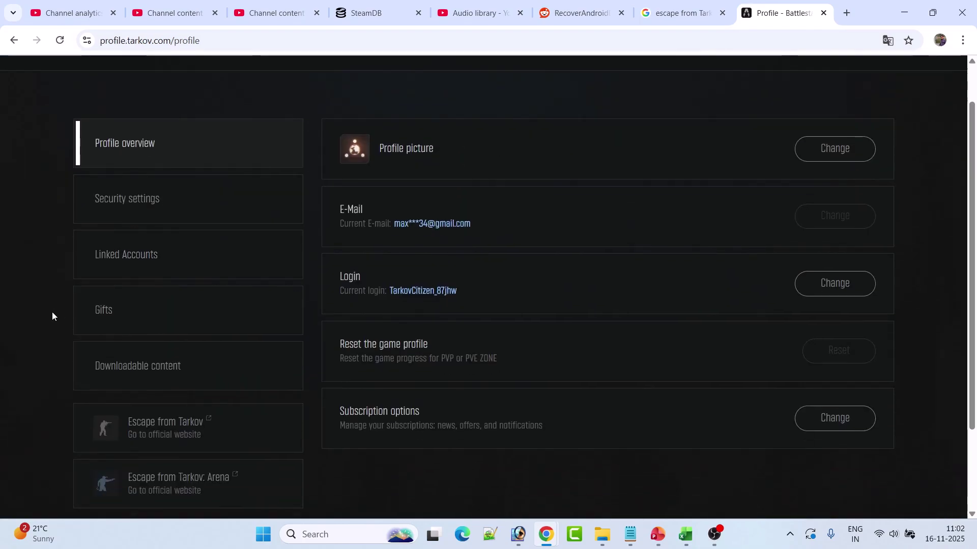
pyautogui.click(148, 359)
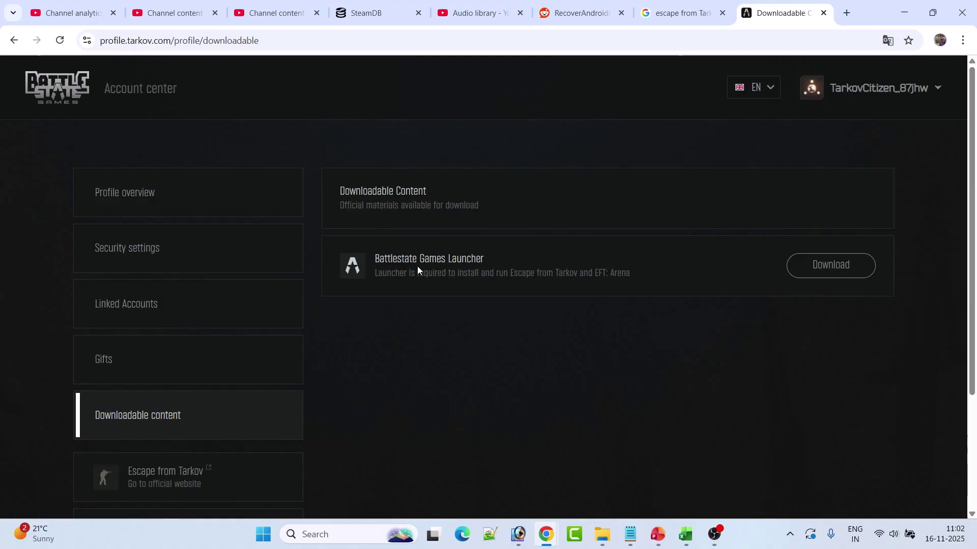
pyautogui.click(839, 276)
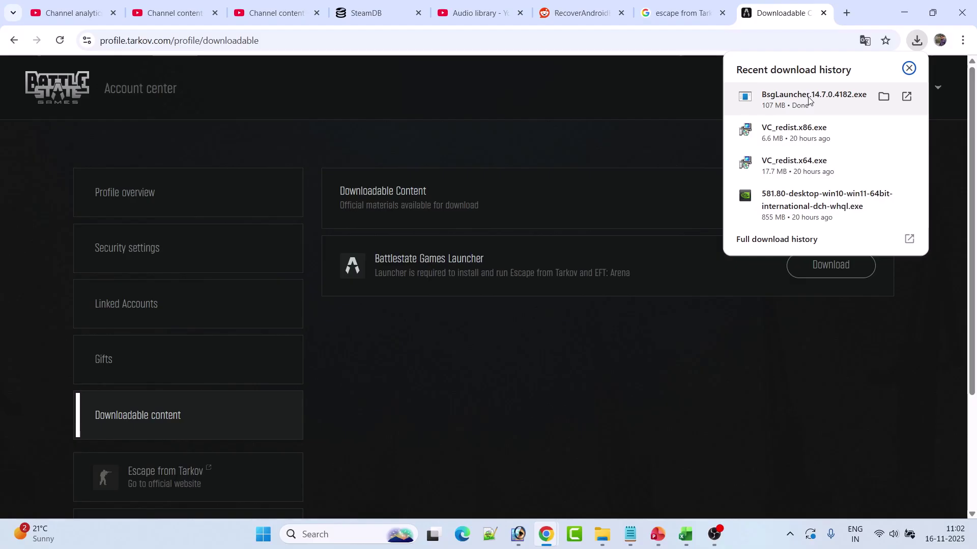
pyautogui.click(809, 99)
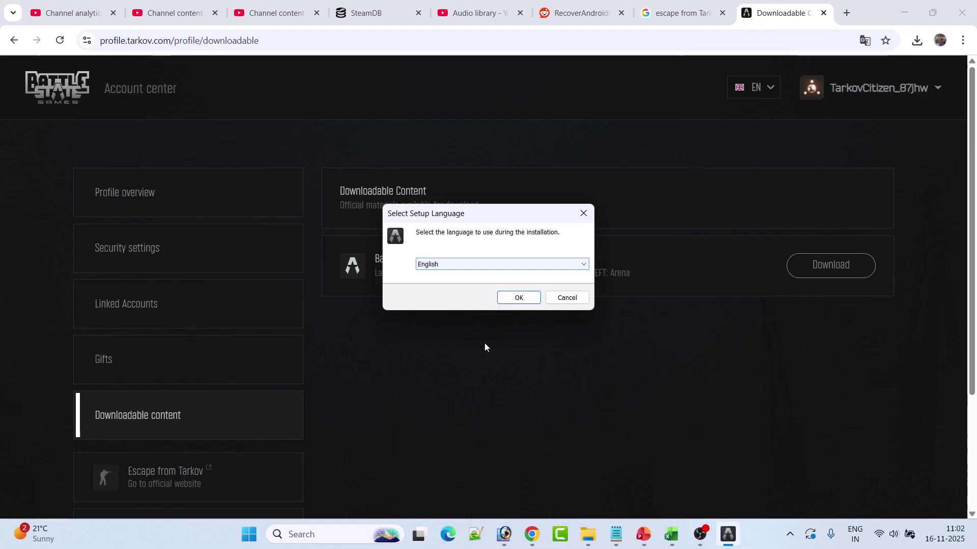
# Install the launcher to the default folder without a desktop shortcut, then launch it in English
pyautogui.click(519, 298)
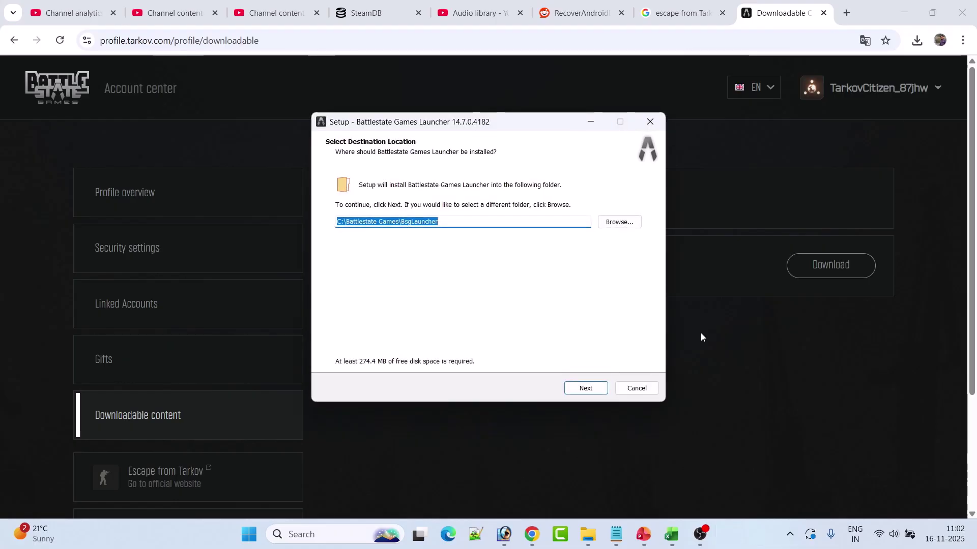
pyautogui.click(574, 389)
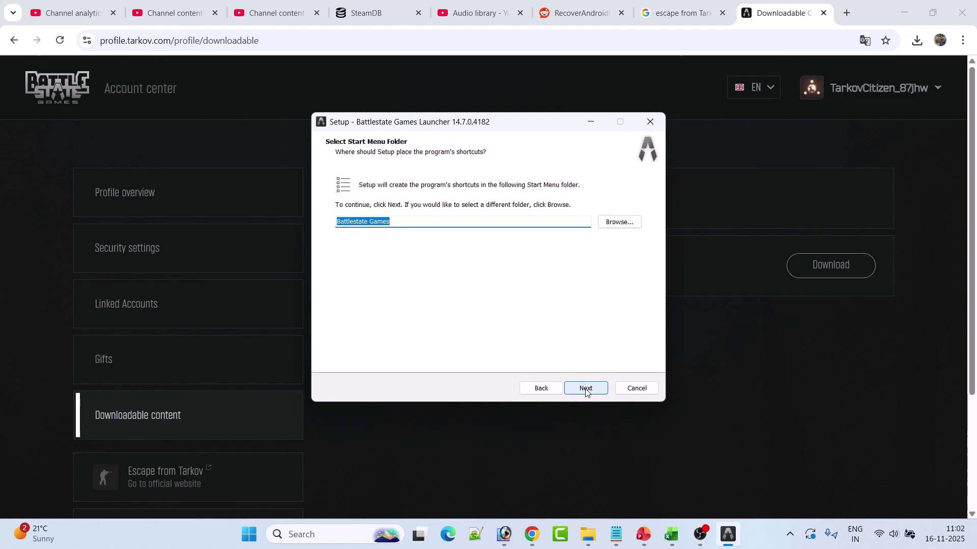
pyautogui.click(586, 389)
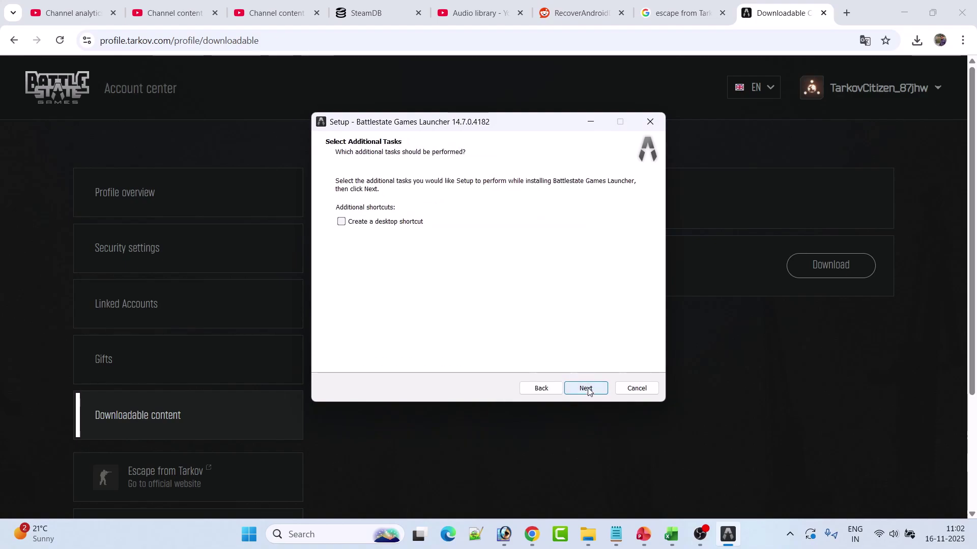
pyautogui.click(586, 389)
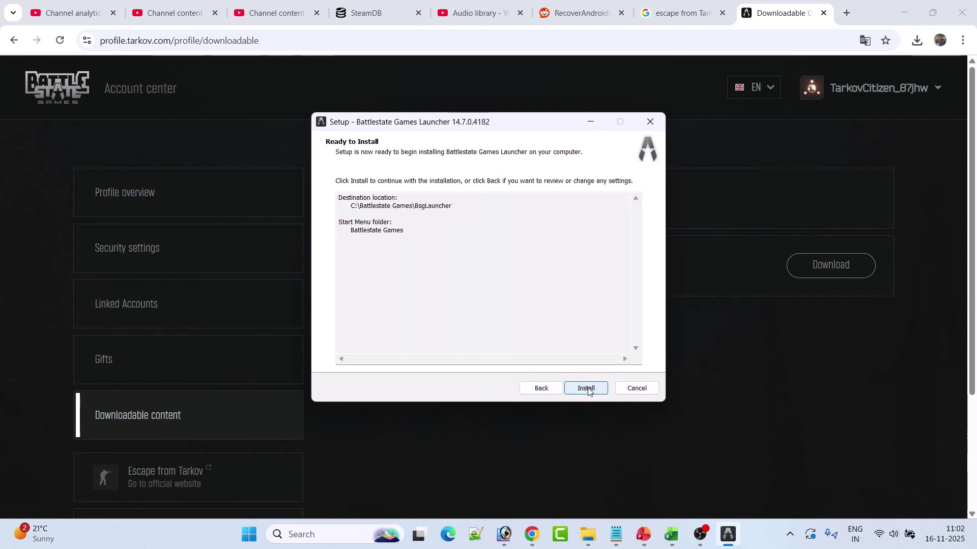
pyautogui.click(587, 388)
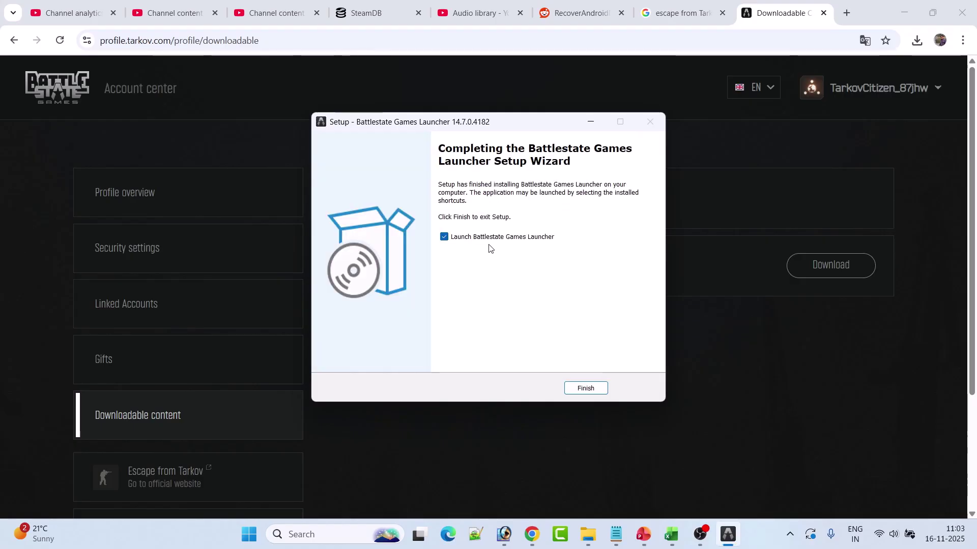
pyautogui.click(586, 389)
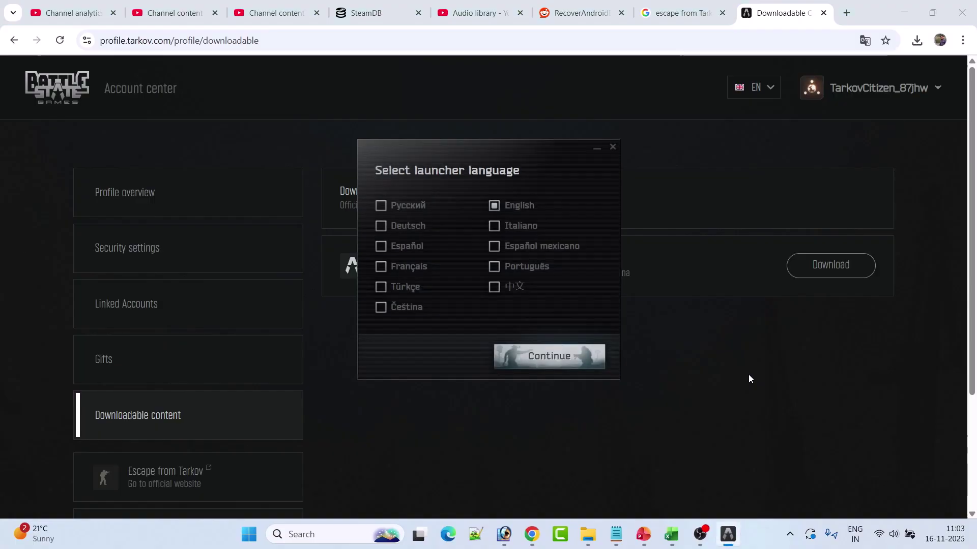
pyautogui.click(562, 364)
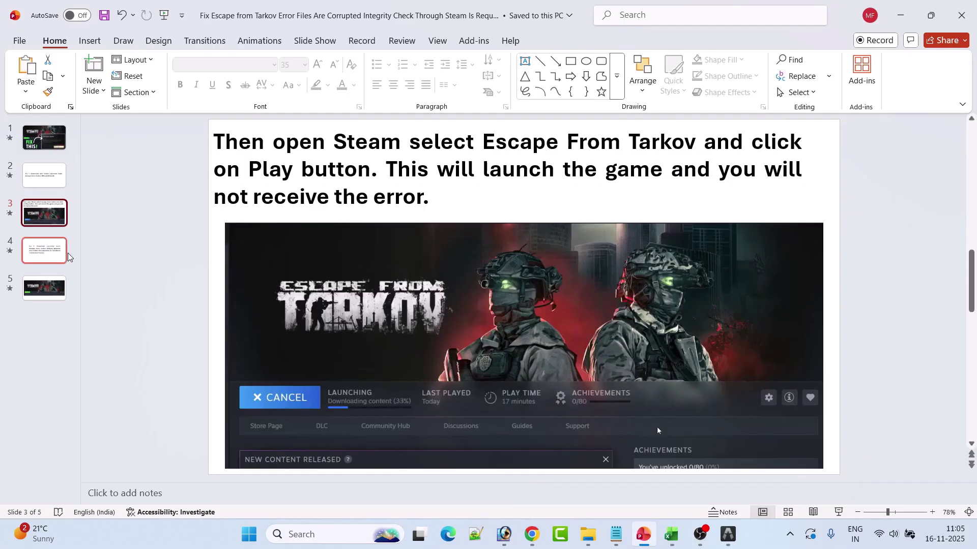
# Go to slide 4 with the Fix 2 instructions
pyautogui.click(55, 256)
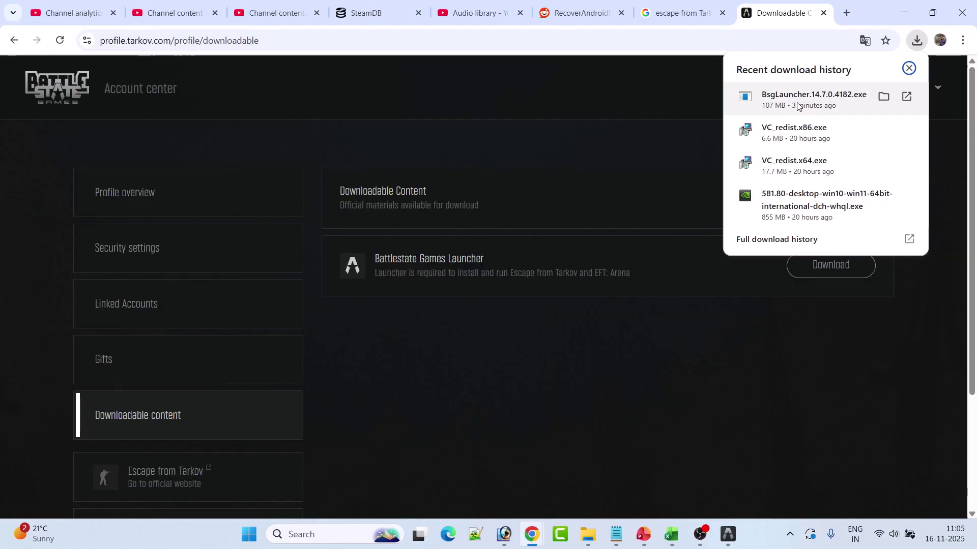
# Rerun the installer in English, removing the old install, and browse into Program Files (x86)
pyautogui.click(808, 102)
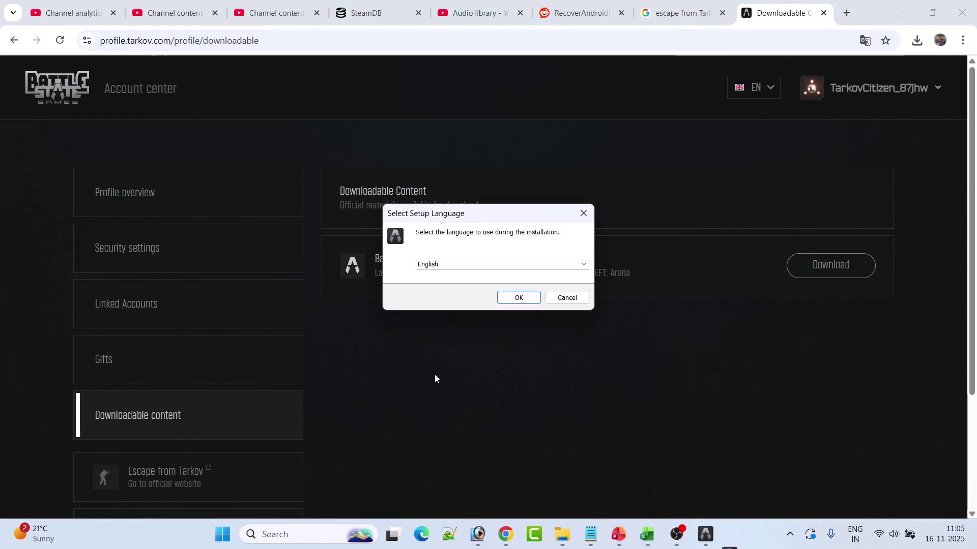
pyautogui.click(519, 298)
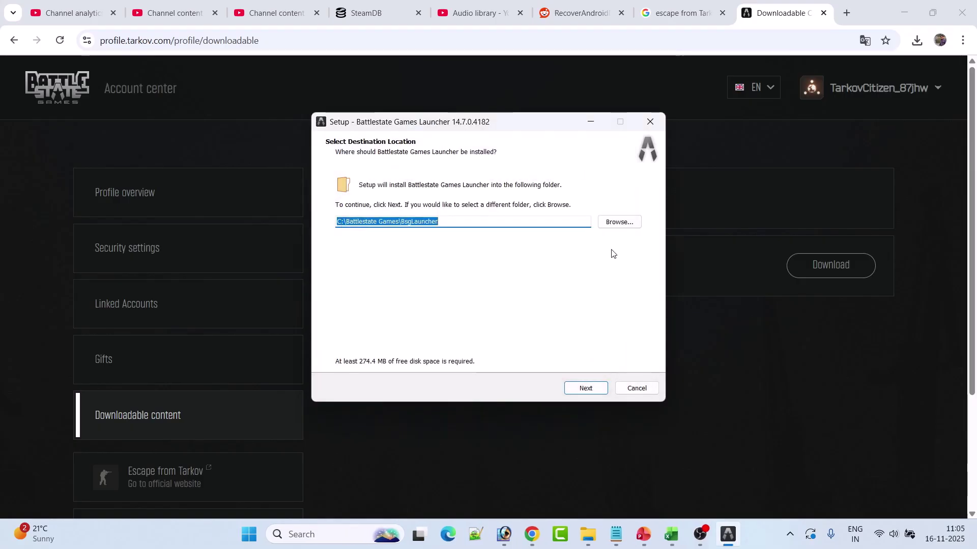
pyautogui.click(619, 223)
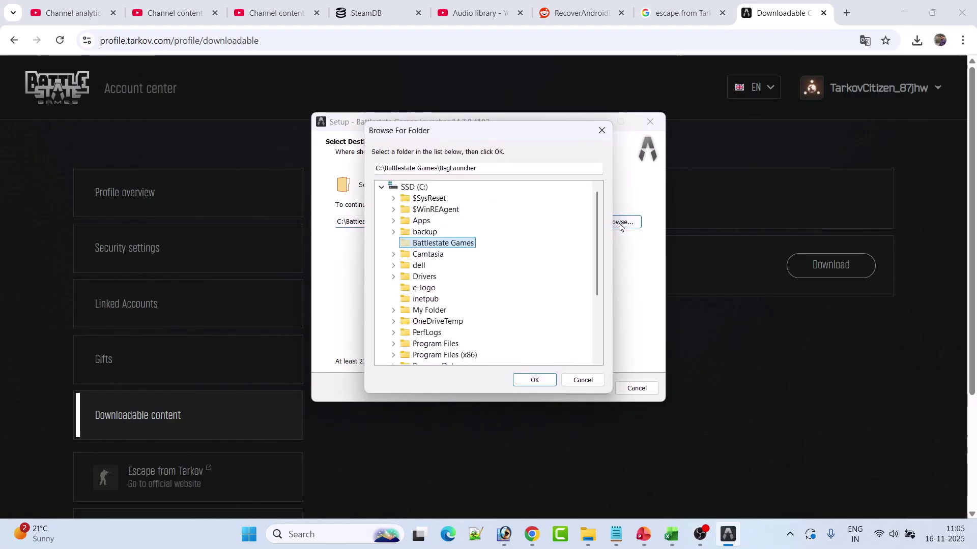
pyautogui.scroll(-2, 504, 285)
pyautogui.click(496, 288)
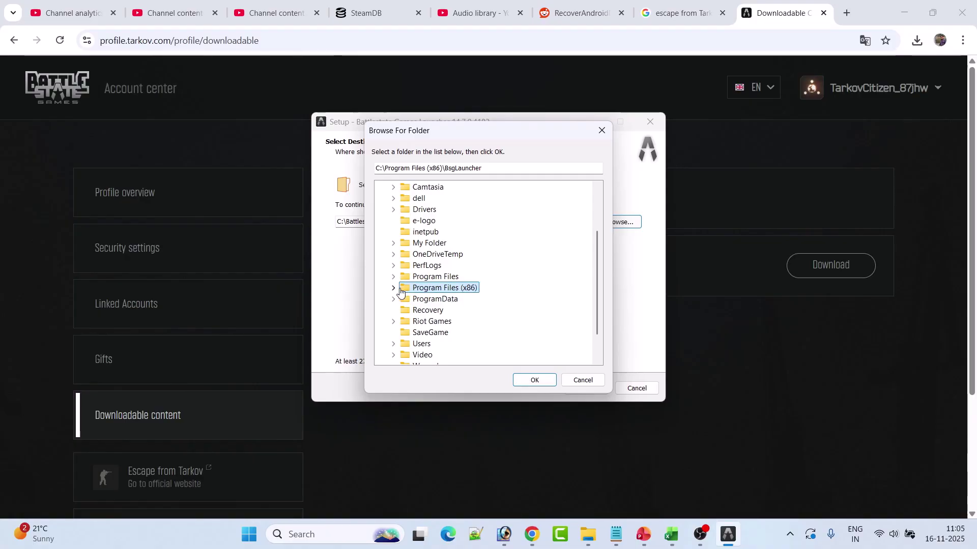
pyautogui.doubleClick(452, 290)
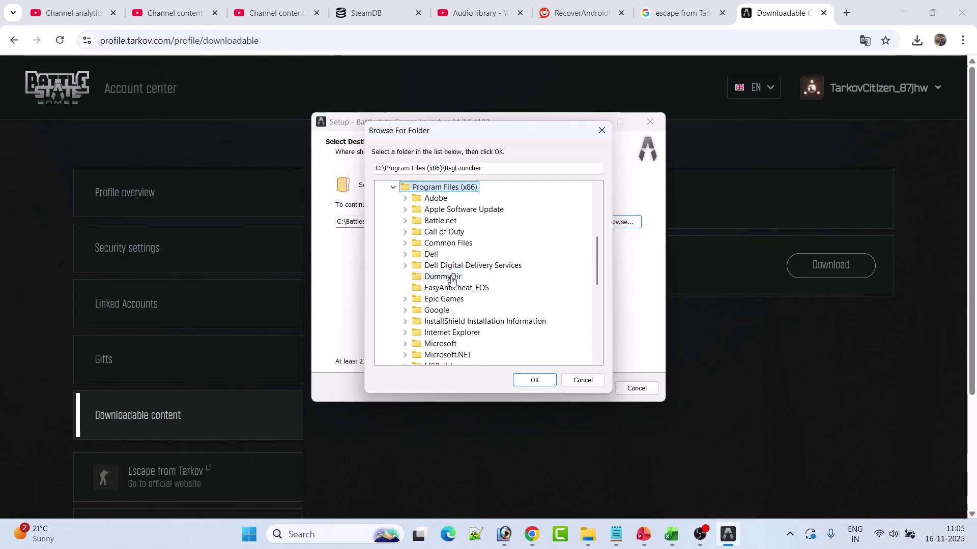
# Pick Steam\steamapps\common\Escape from Tarkov\launcher as the install destination
pyautogui.scroll(-2, 458, 312)
pyautogui.click(440, 345)
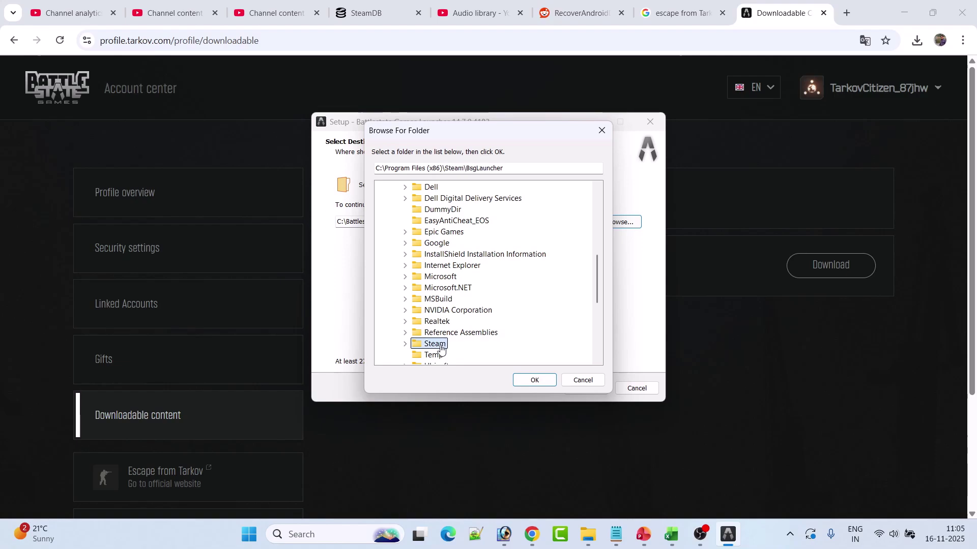
pyautogui.scroll(-1, 440, 345)
pyautogui.click(405, 311)
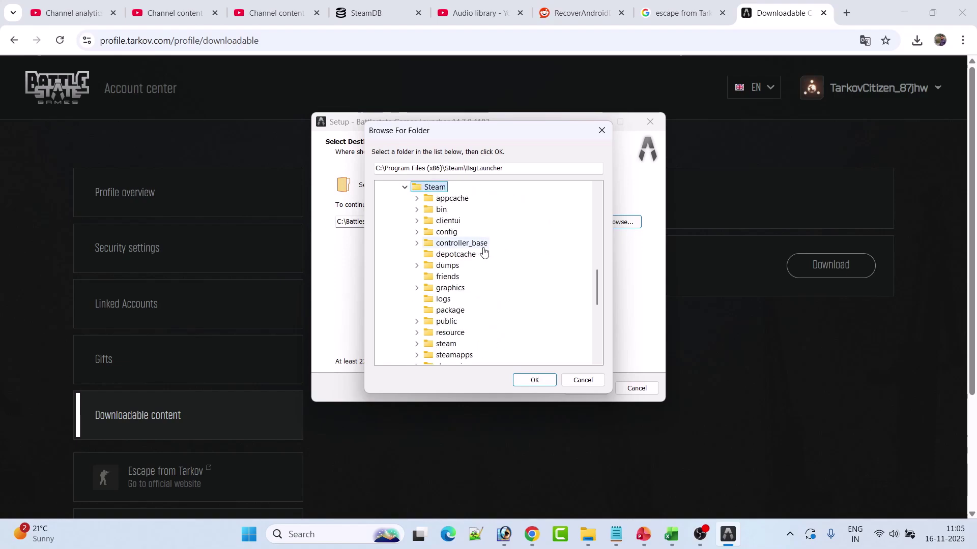
pyautogui.scroll(-1, 467, 277)
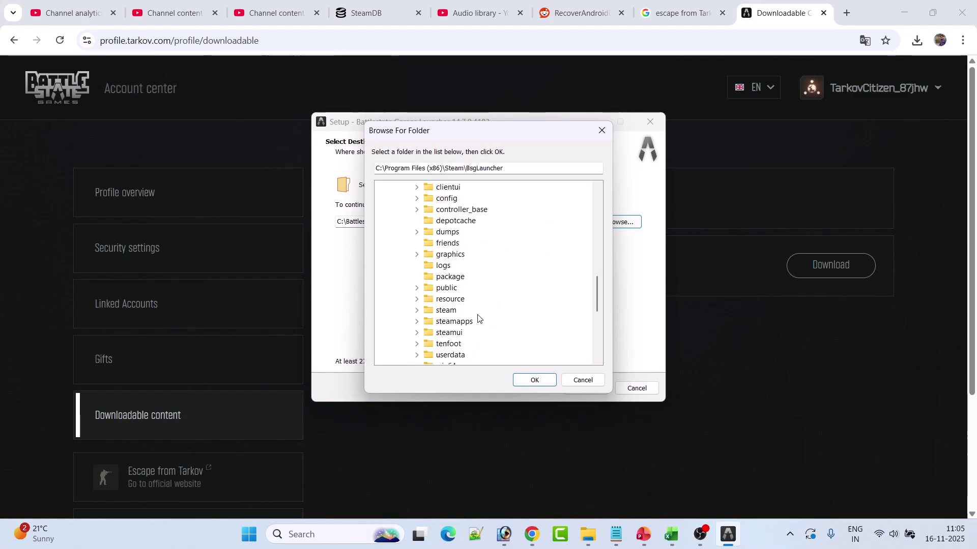
pyautogui.scroll(-1, 471, 277)
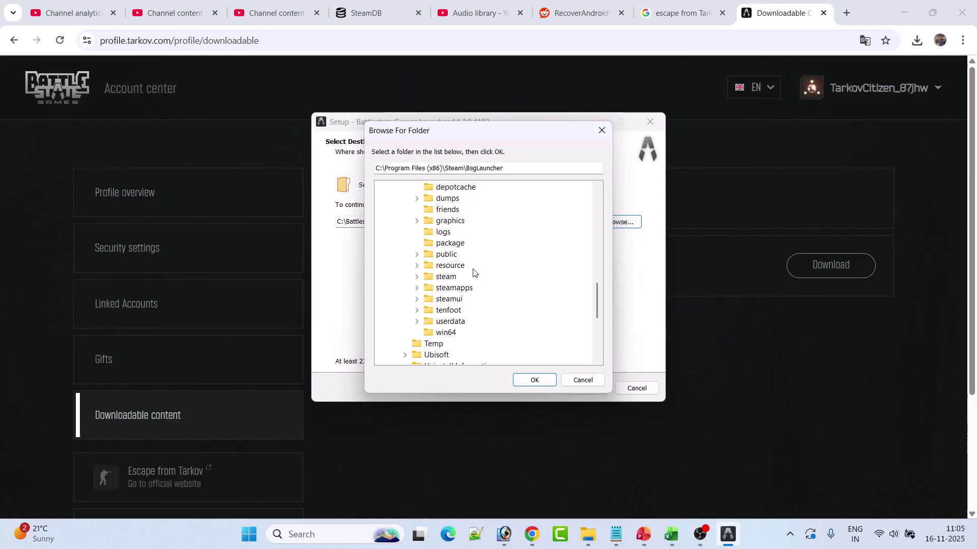
pyautogui.click(418, 288)
pyautogui.scroll(-1, 432, 269)
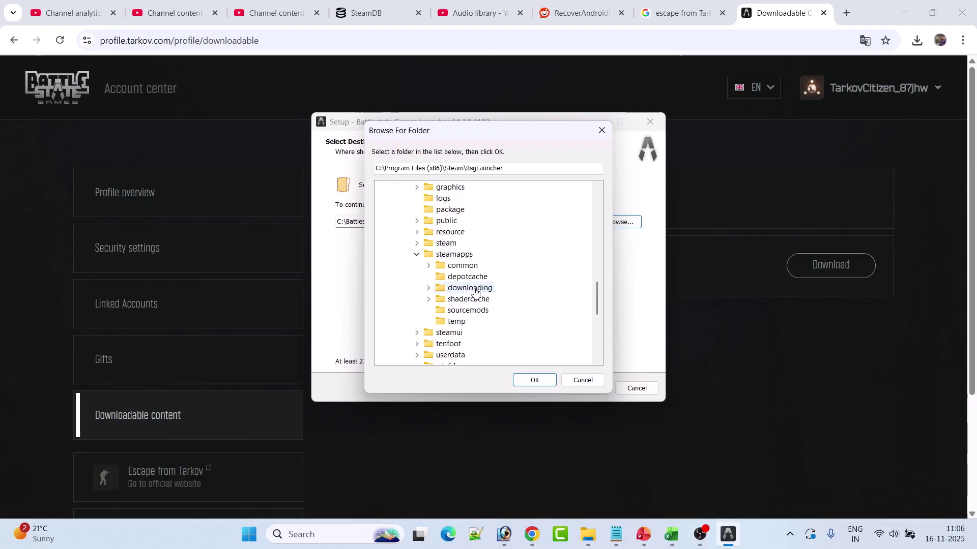
pyautogui.click(429, 266)
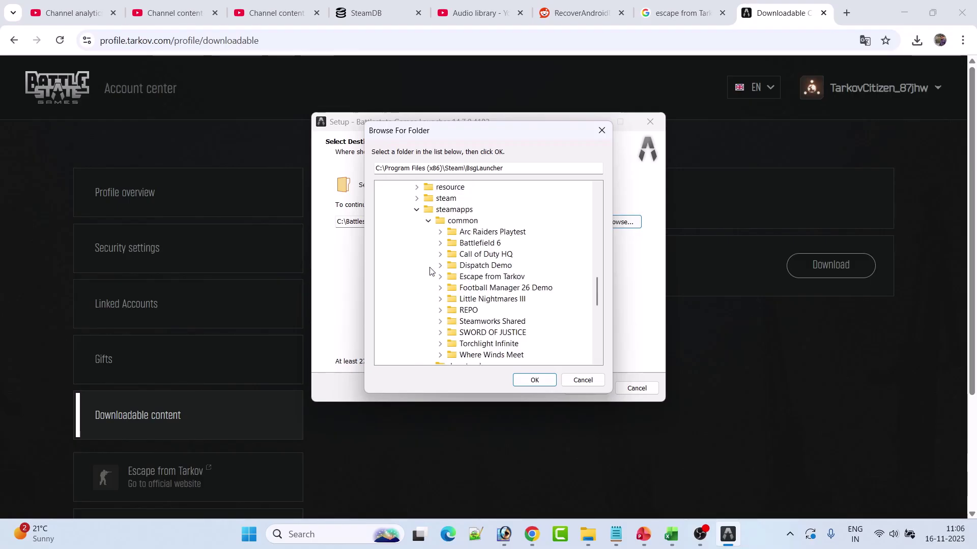
pyautogui.click(473, 277)
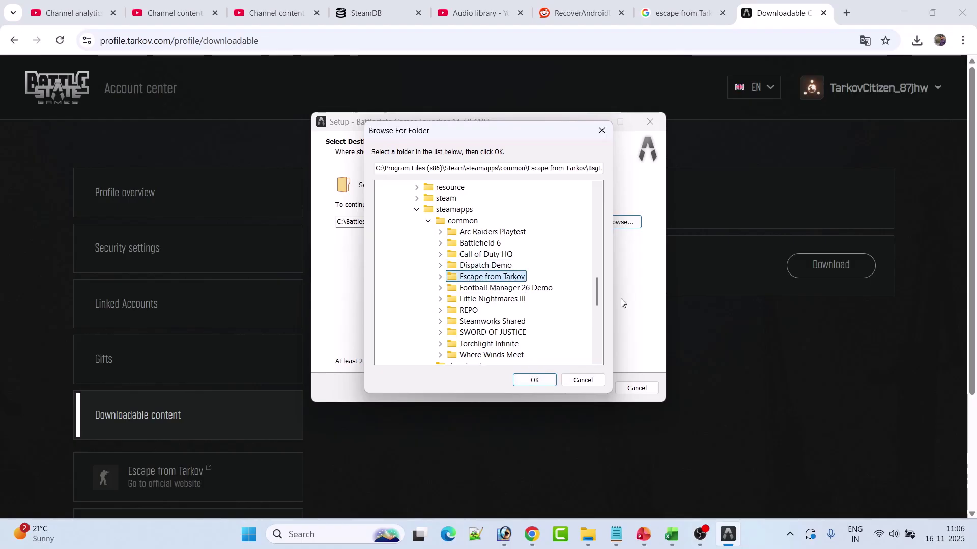
pyautogui.click(441, 279)
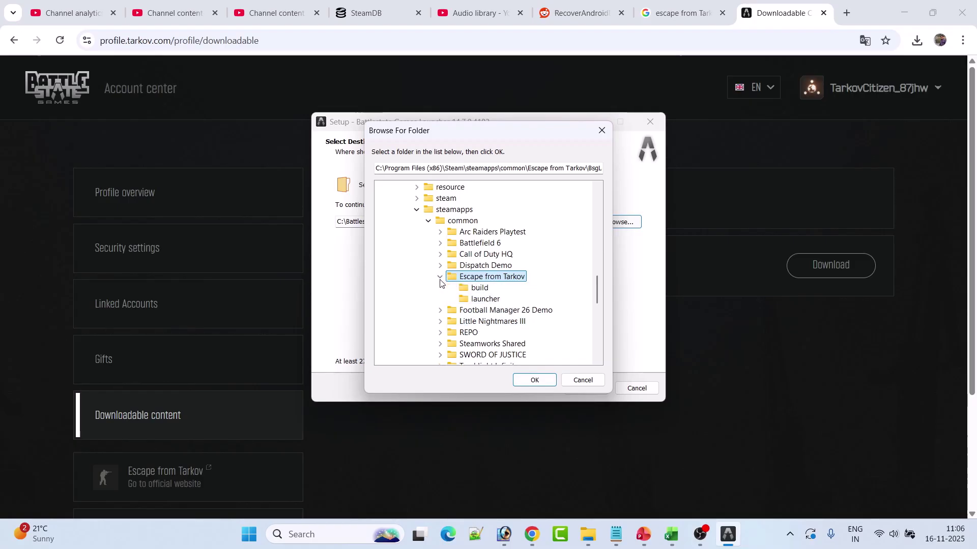
pyautogui.click(481, 300)
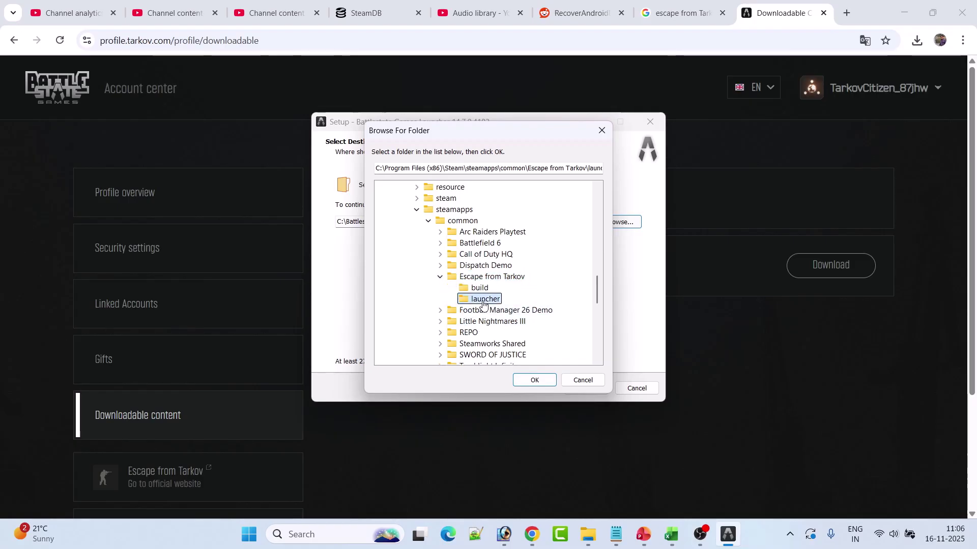
pyautogui.click(532, 381)
# Install to the launcher folder without a desktop shortcut, then launch the launcher in English
pyautogui.click(588, 389)
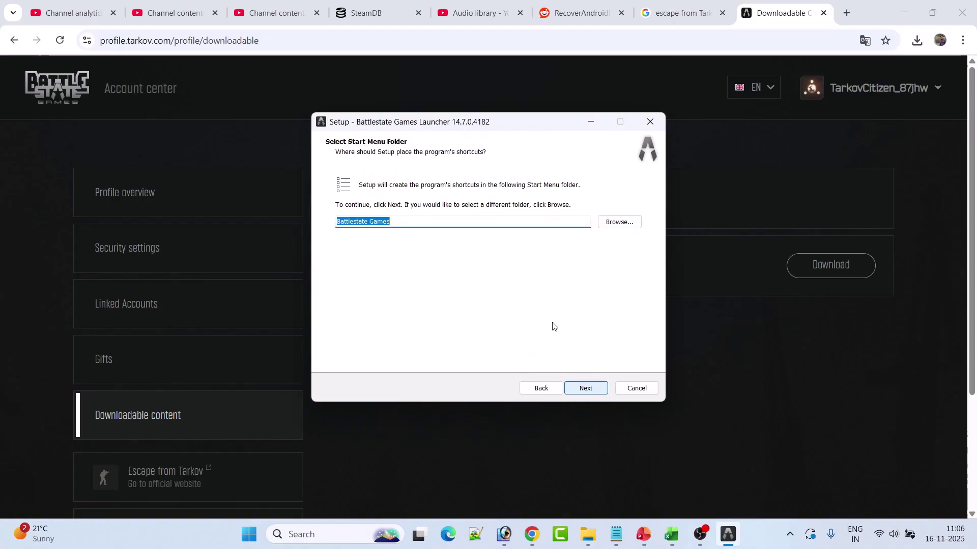
pyautogui.click(585, 388)
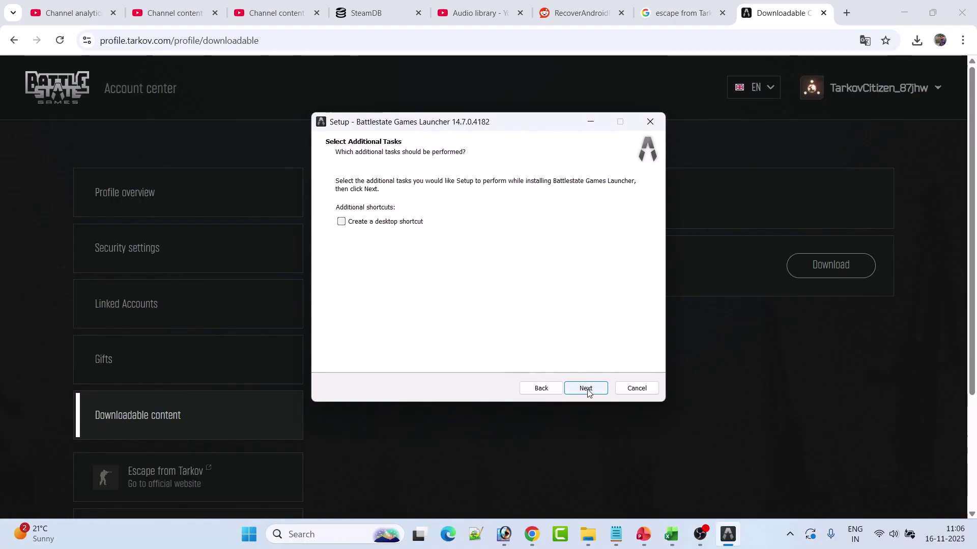
pyautogui.click(586, 389)
pyautogui.click(579, 389)
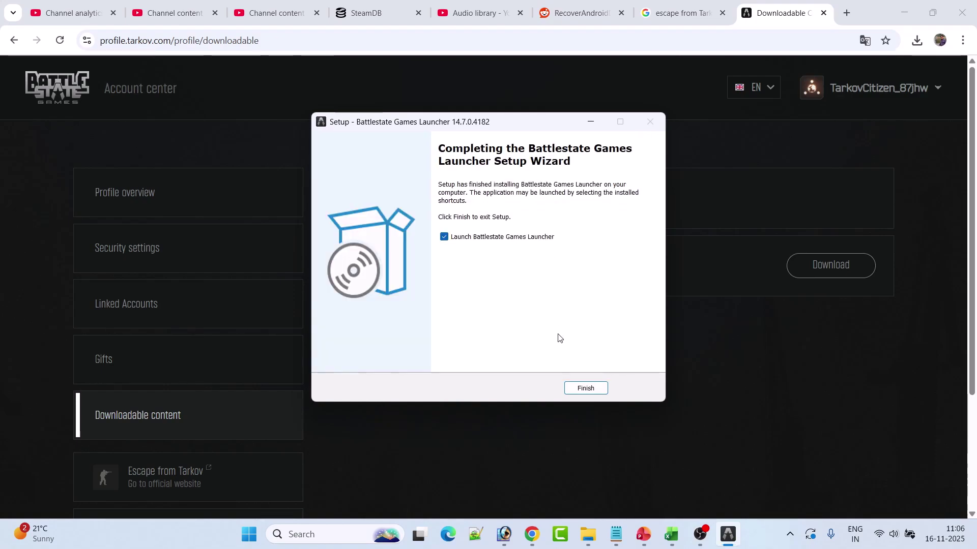
pyautogui.click(592, 389)
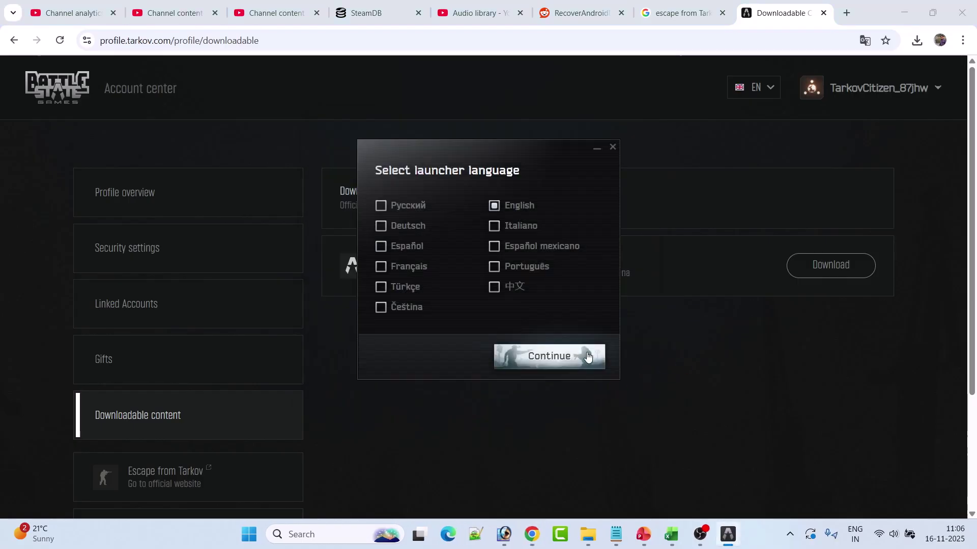
pyautogui.click(588, 356)
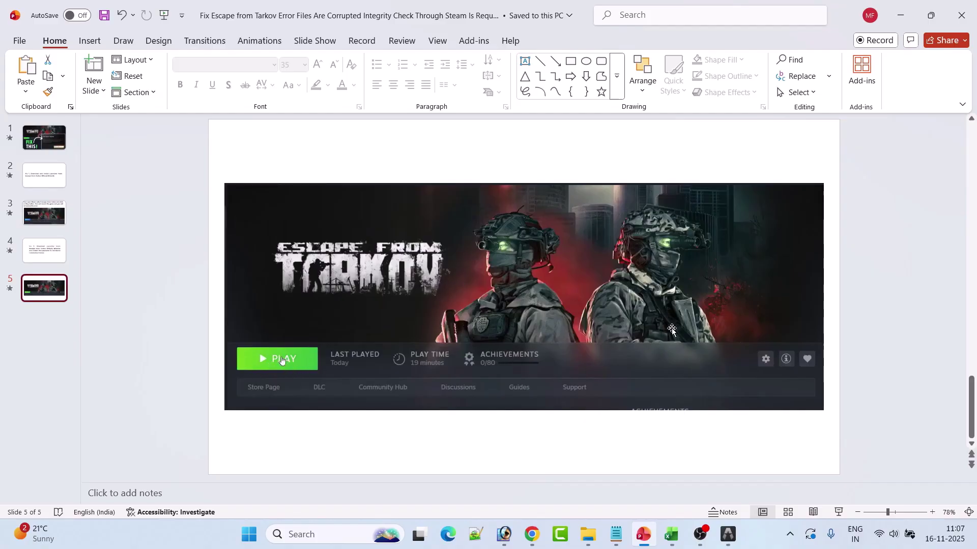
# Return to slide 1, the 'FIX THIS!' corrupted-files title slide
pyautogui.click(42, 137)
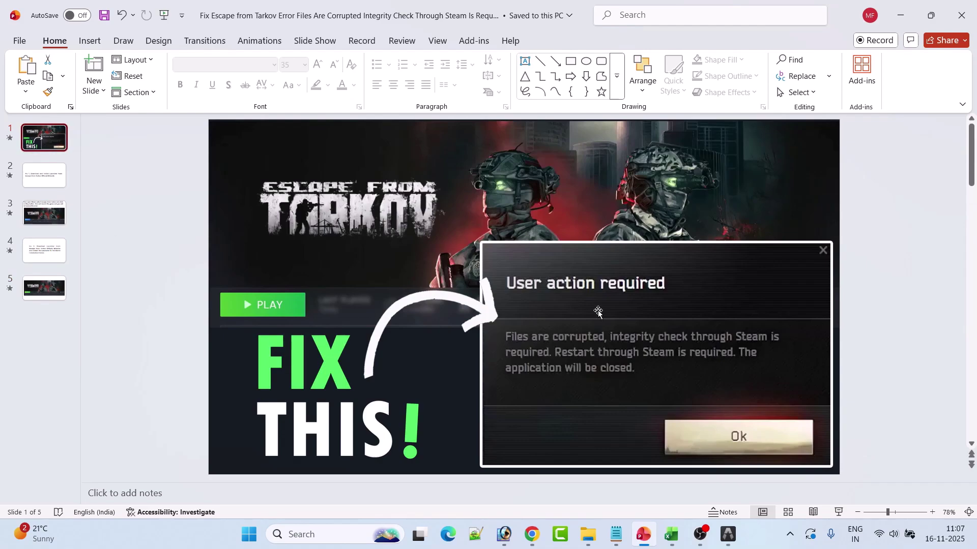